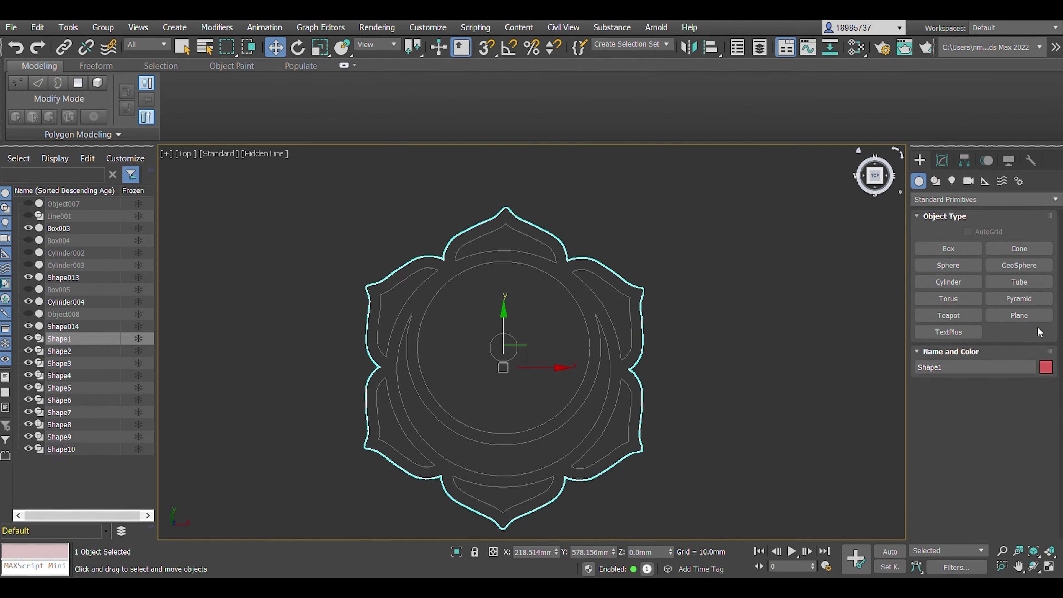
- Subtract the four inner shapes from the lotus outline with Boolean
left_click(409, 304)
left_click(515, 506)
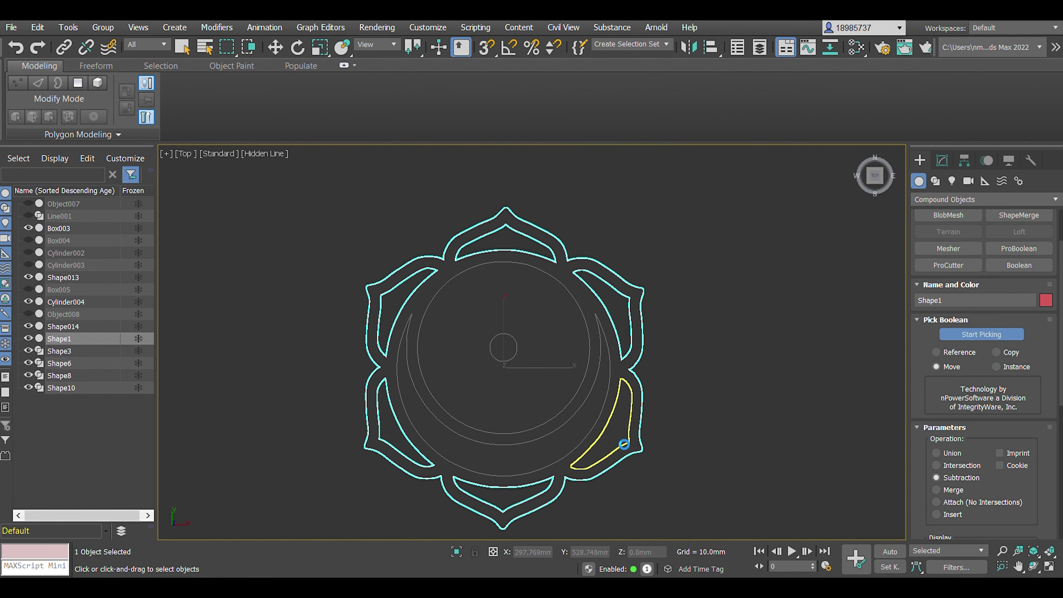
left_click(625, 442)
left_click(544, 311)
key("w")
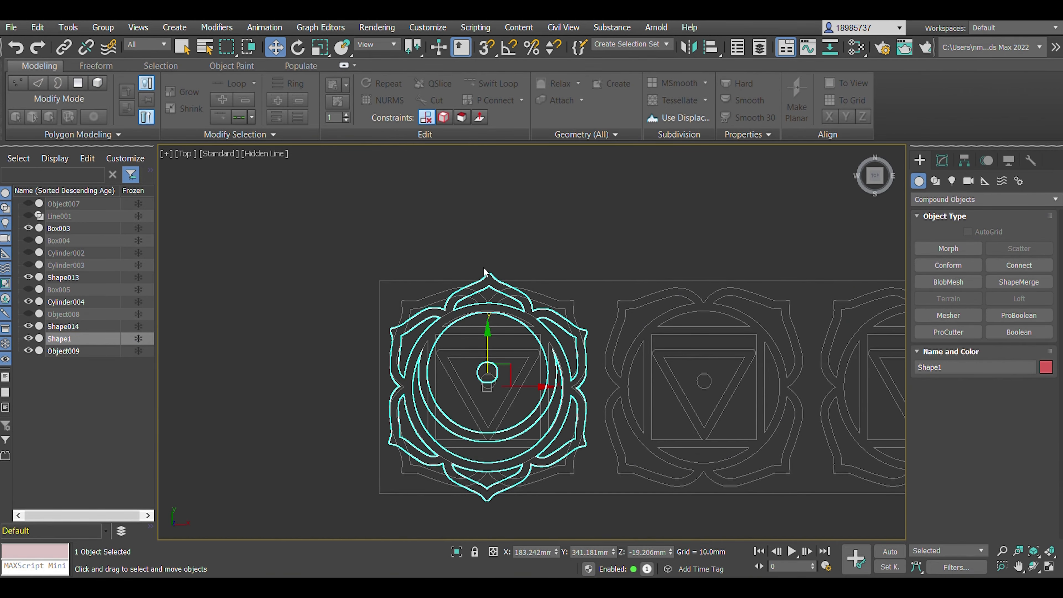
- Duplicate the merged lotus outline, restore Shape015, and select Object009 for uniform scaling
key("ctrl+v")
key("ctrl+z")
key("ctrl+z")
key("ctrl+z")
key("ctrl+y")
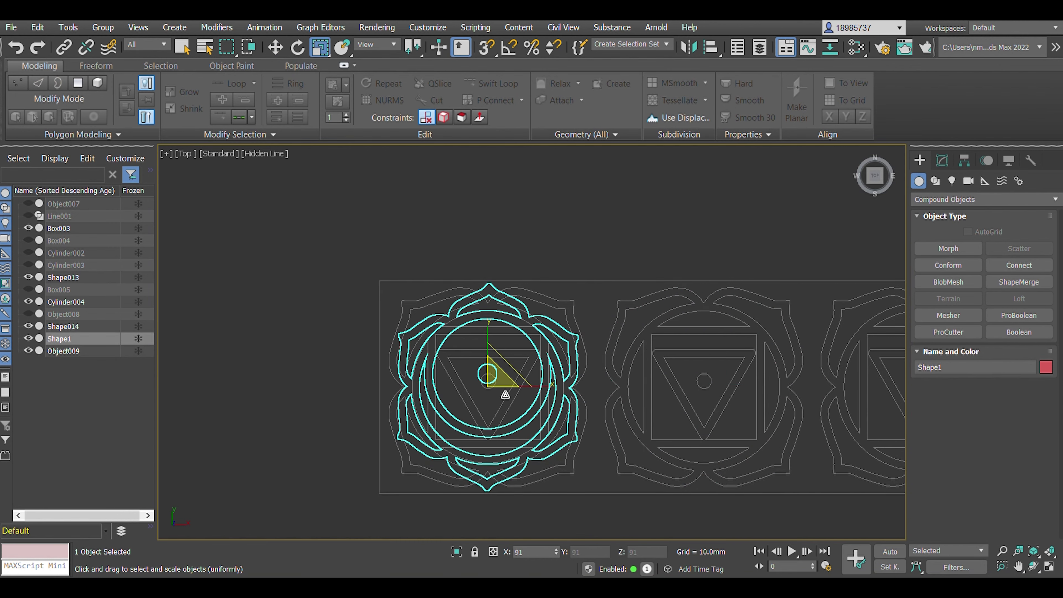
key("r")
left_click(404, 381)
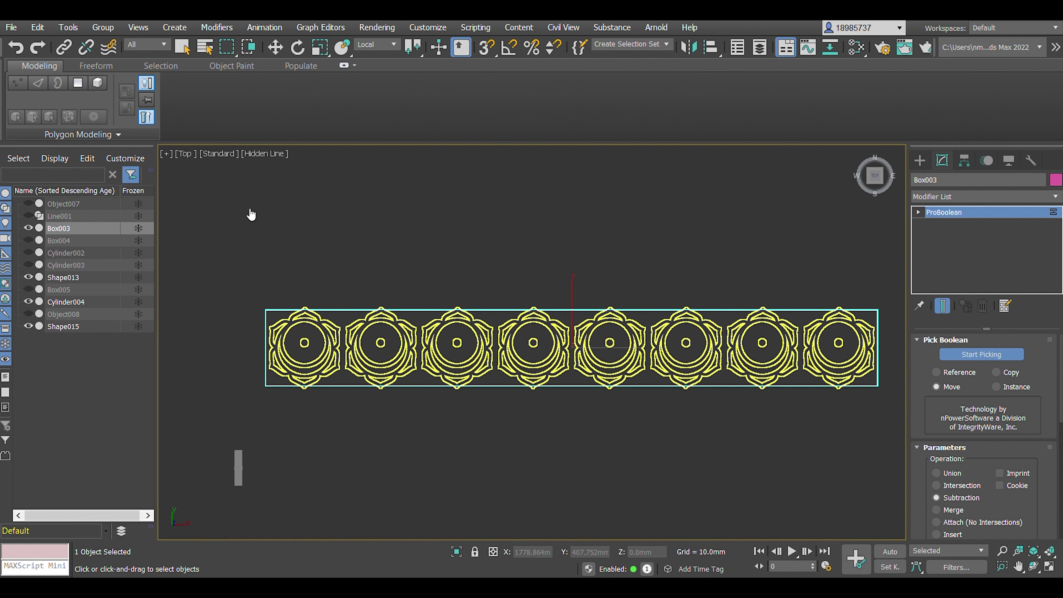
- Unhide Line001, select Box003, and start picking operands for its ProBoolean
left_click(29, 216)
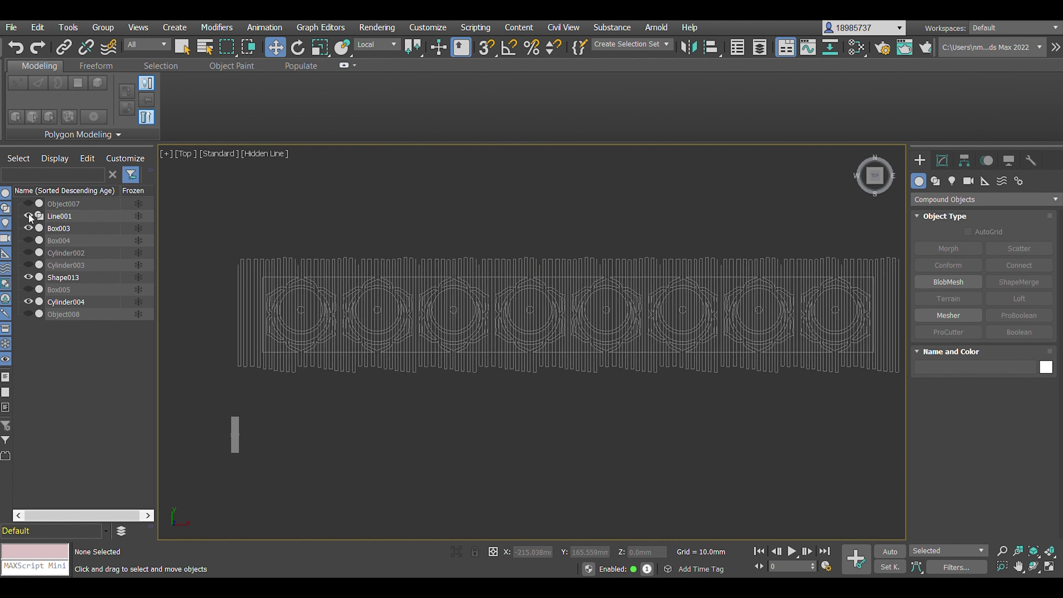
left_click(58, 228)
left_click(943, 161)
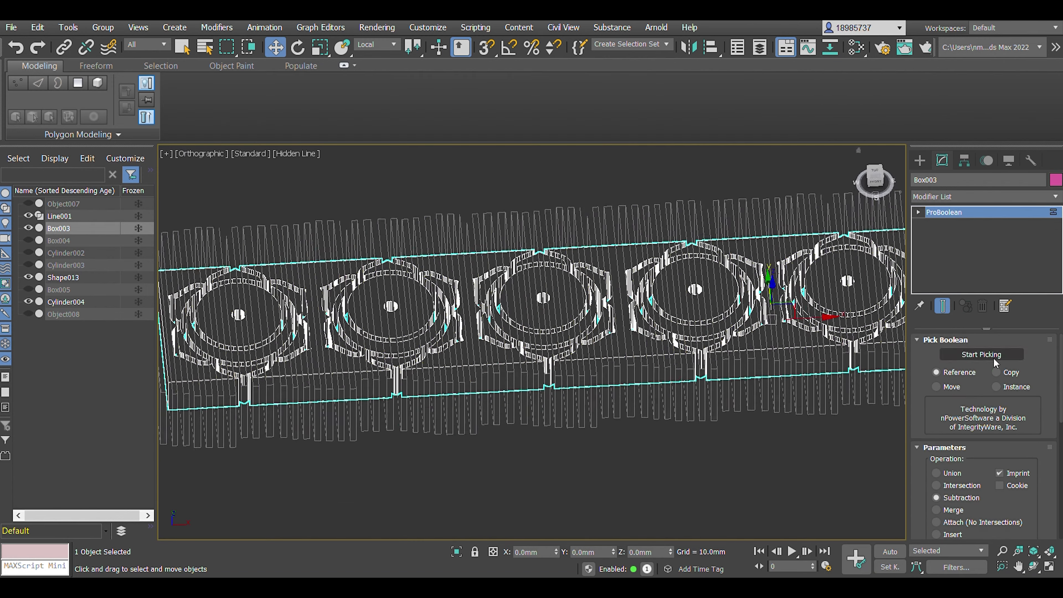
left_click(1003, 353)
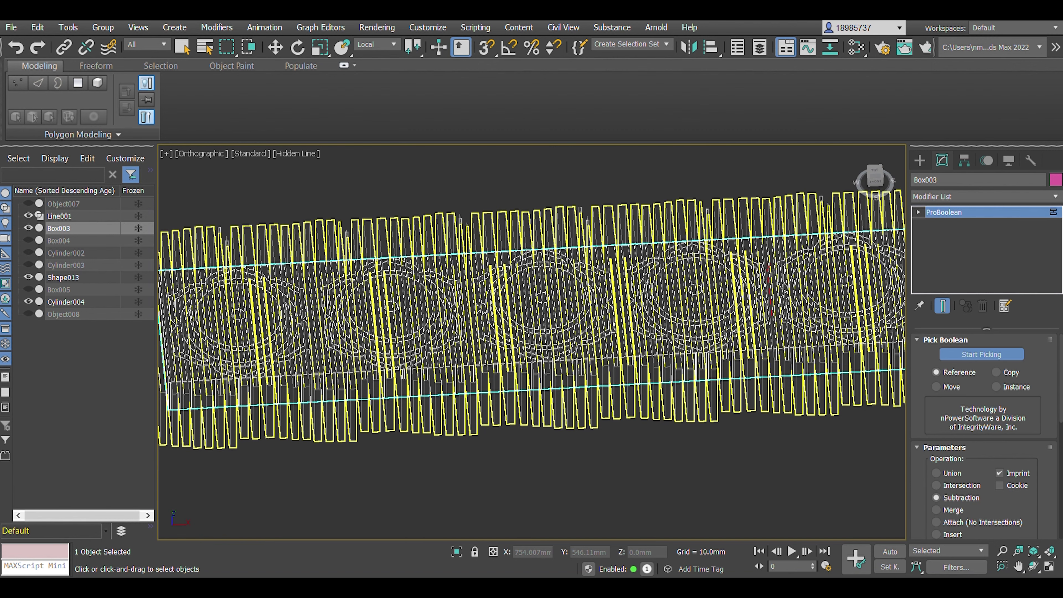
- Exit ProBoolean picking, then begin picking operands for Box003's Boolean
key("w")
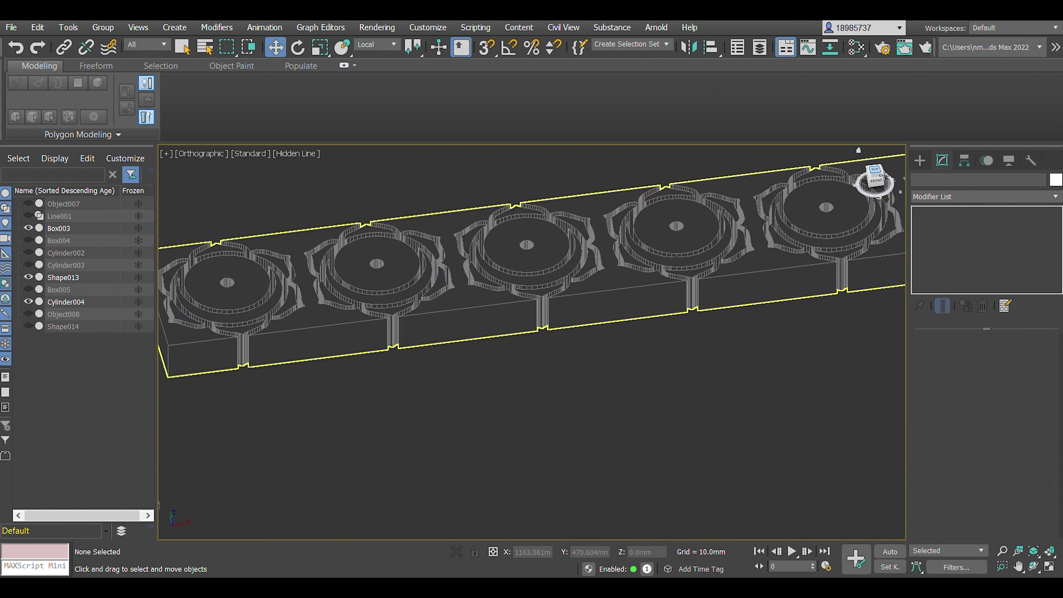
left_click(981, 356)
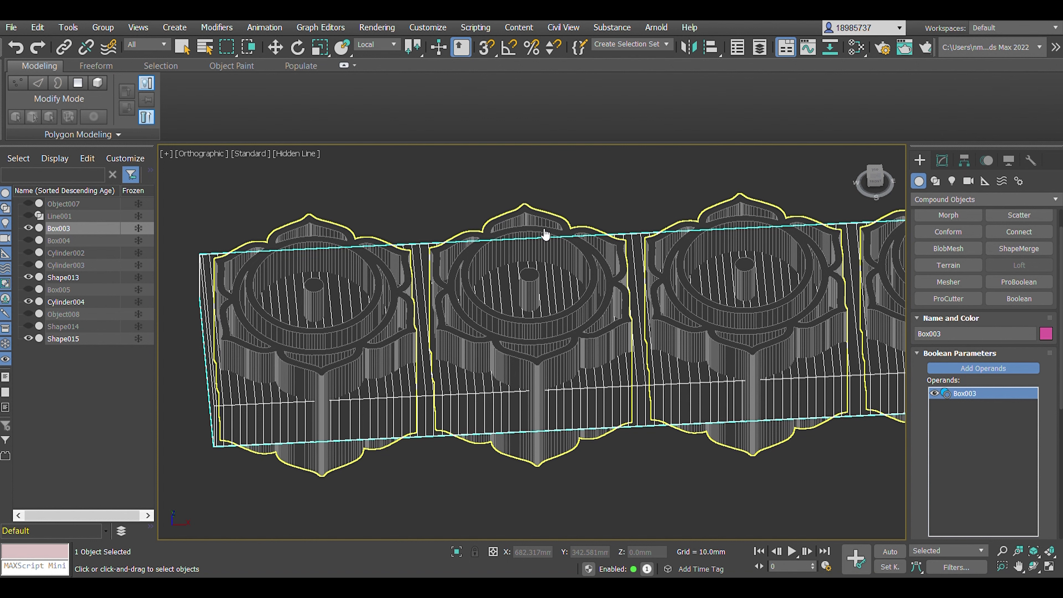
- Subtract Shape015 from the band Box003 and view it from the top
left_click(63, 339)
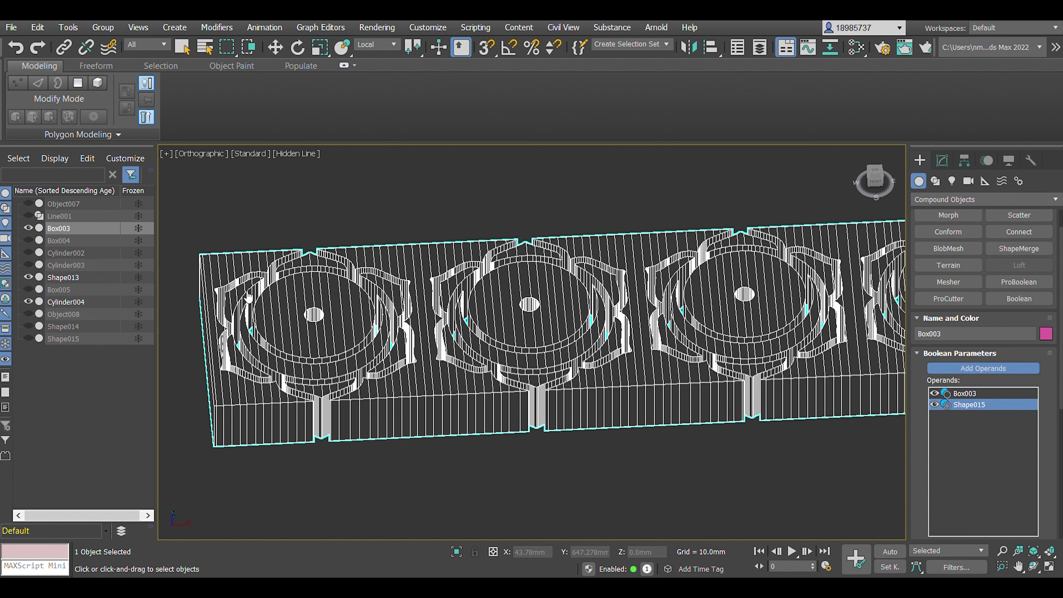
left_click(876, 178)
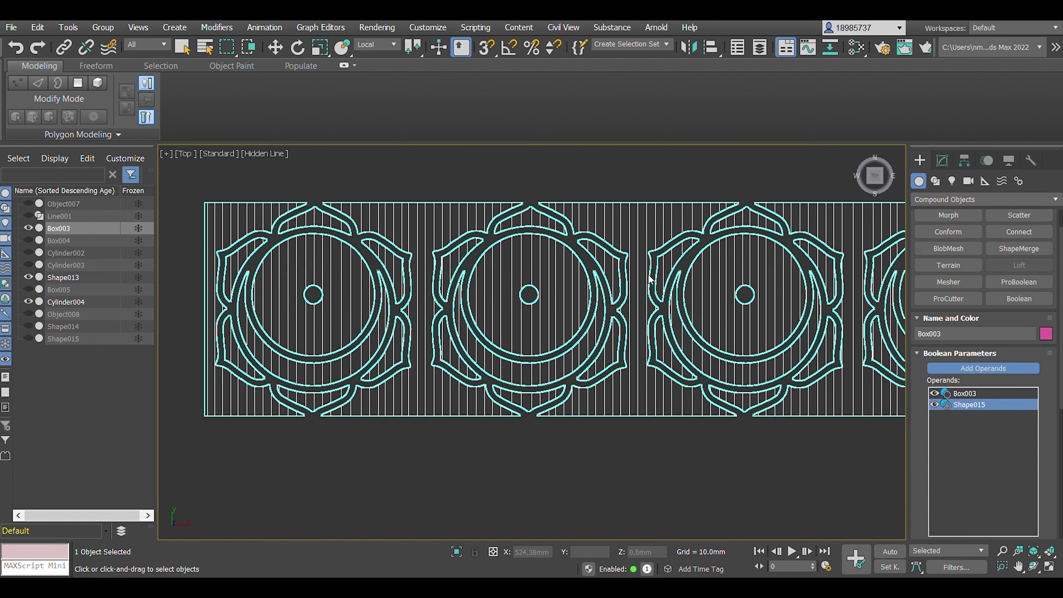
key("w")
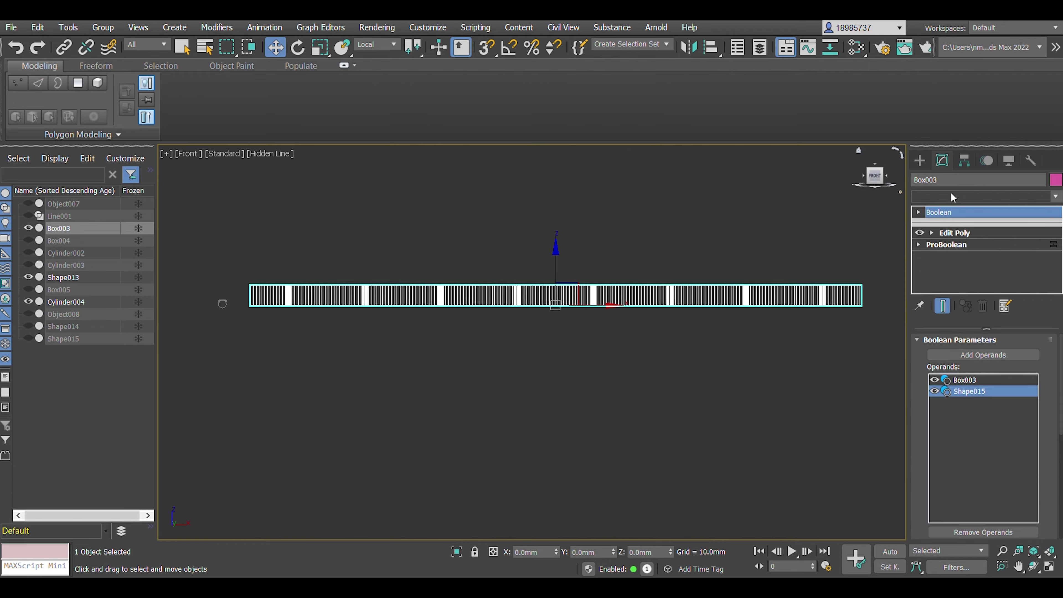
- Scale the 350° Bend gizmo so the band curls into a round ring
key("1")
key("r")
left_click_drag(620, 293, 631, 261)
middle_click_drag(632, 261, 593, 257, "alt")
key("f")
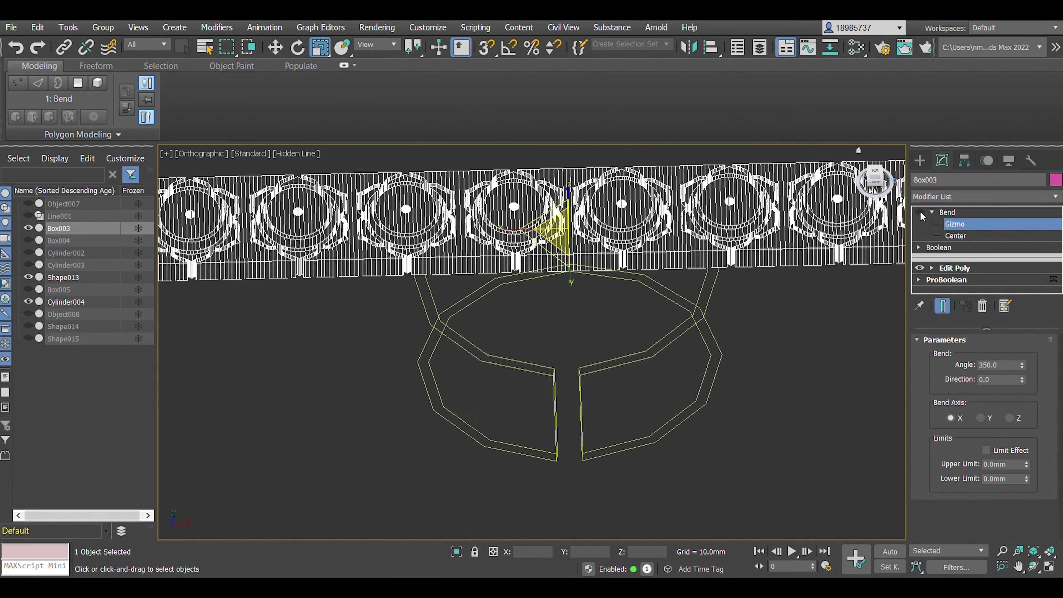
left_click(919, 160)
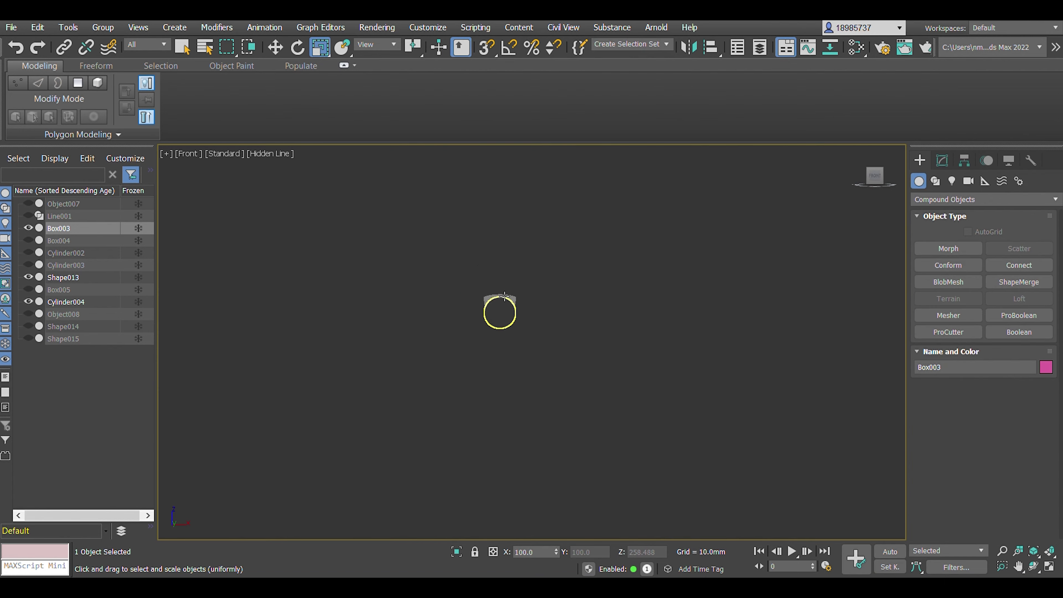
- Select Cylinder004, orbit around the ring, and unhide Cylinder004
left_click(65, 302)
middle_click_drag(500, 294, 544, 272, "alt")
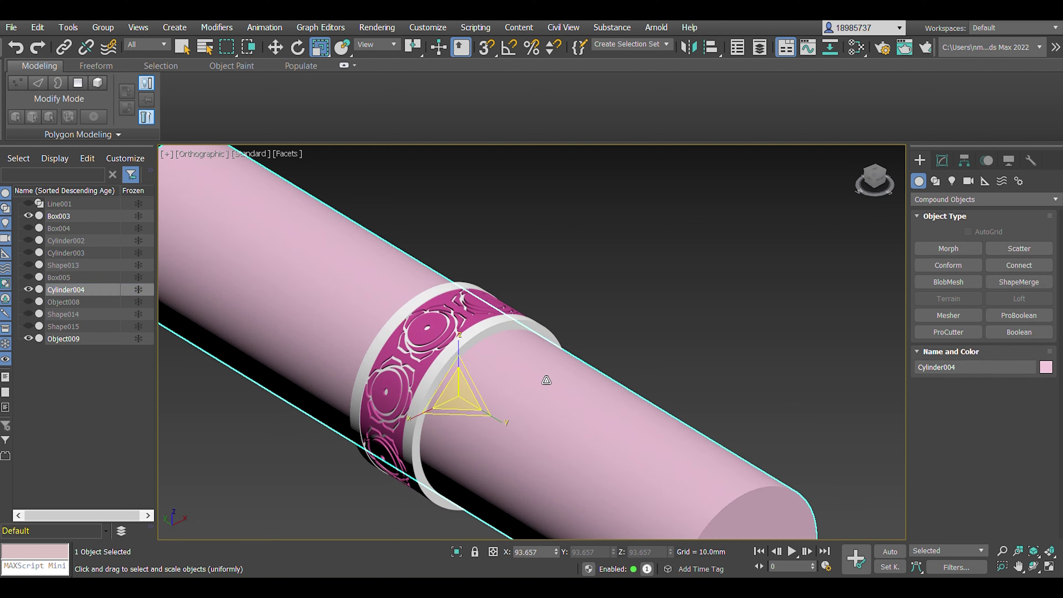
left_click(28, 289)
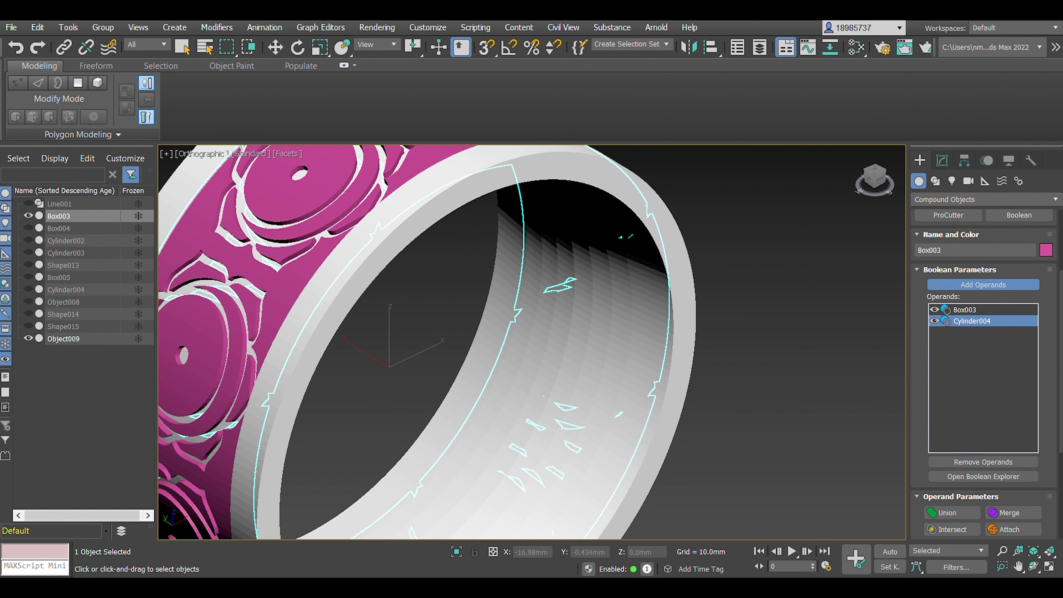
- End the Boolean on the ring and clear the selection
right_click(771, 316)
middle_click_drag(772, 316, 500, 354, "alt")
key("e")
scroll(857, 335, "up", 2)
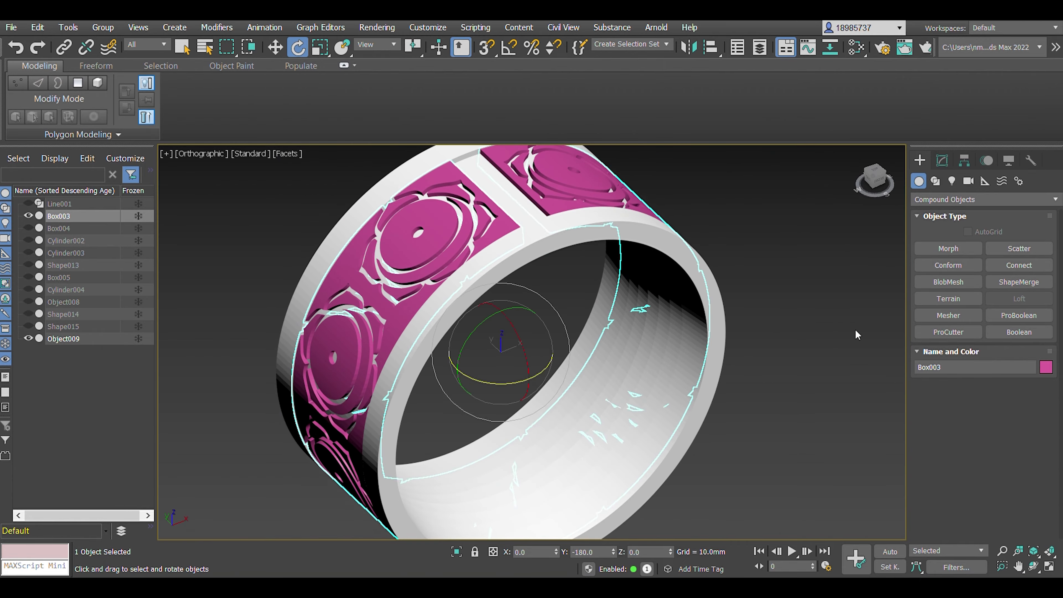
left_click(857, 335)
middle_click_drag(856, 336, 501, 352, "alt")
- Unhide Shape013 and return to the Top view, panning the ring into frame
left_click(28, 264)
mouse_move(501, 293)
middle_mouse_down("alt")
mouse_move(501, 352)
mouse_move(501, 318)
middle_mouse_up("alt")
key("t")
scroll(501, 336, "down", 5)
middle_click_drag(528, 471, 529, 323)
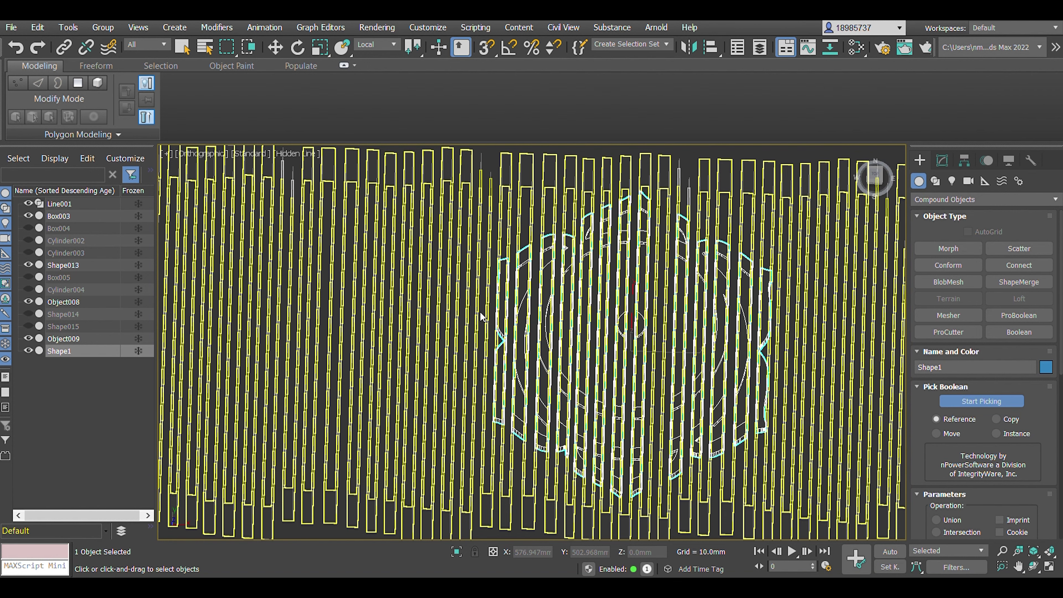
- Add the line strips as a ProBoolean operand on the flower, then undo the Imprint setting
left_click(482, 328)
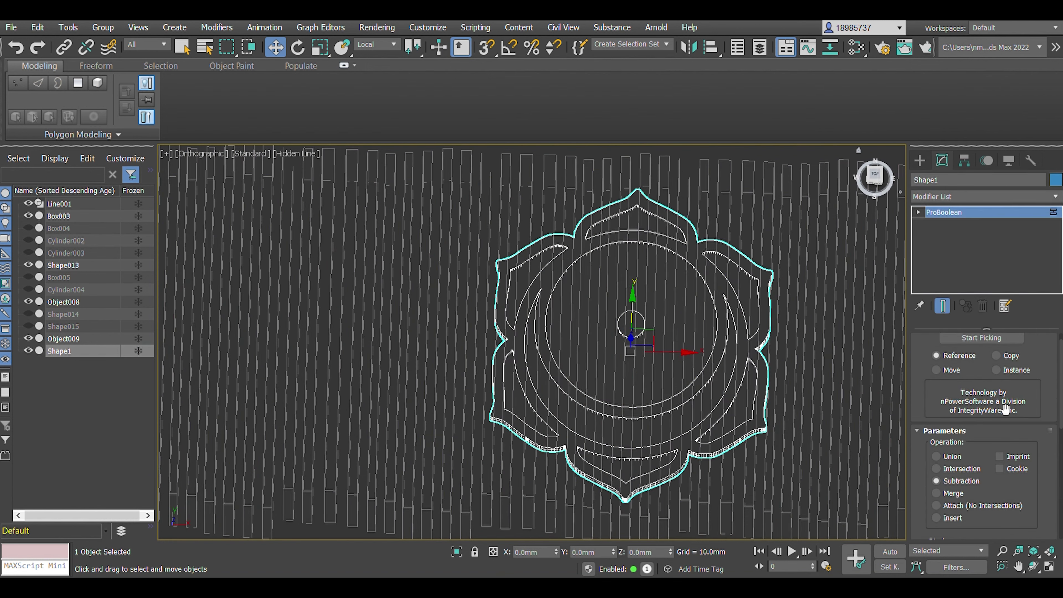
left_click(1000, 457)
left_click(982, 338)
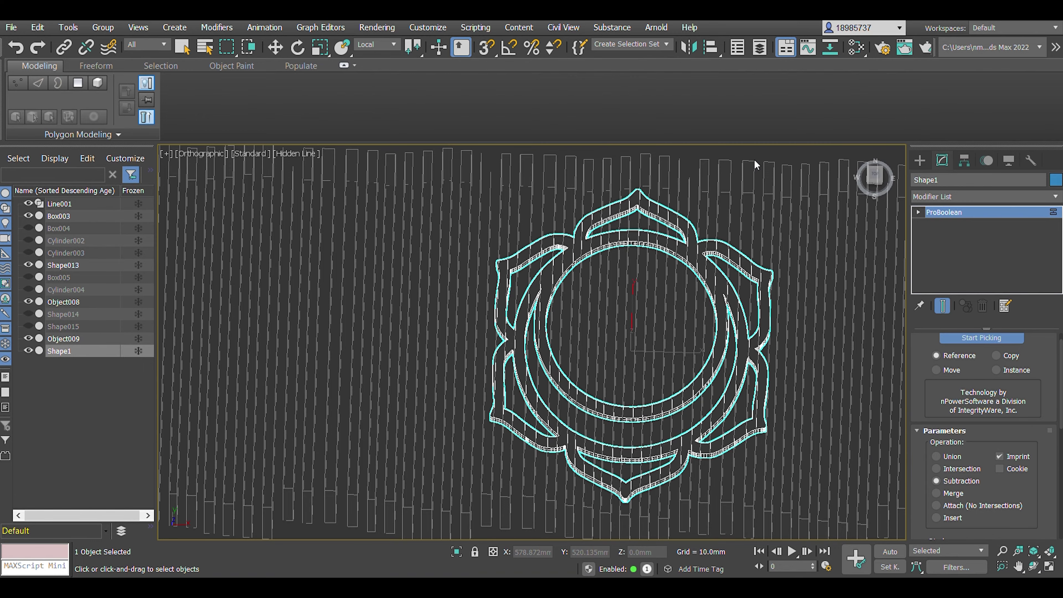
key("w")
middle_click_drag(737, 160, 737, 201, "alt")
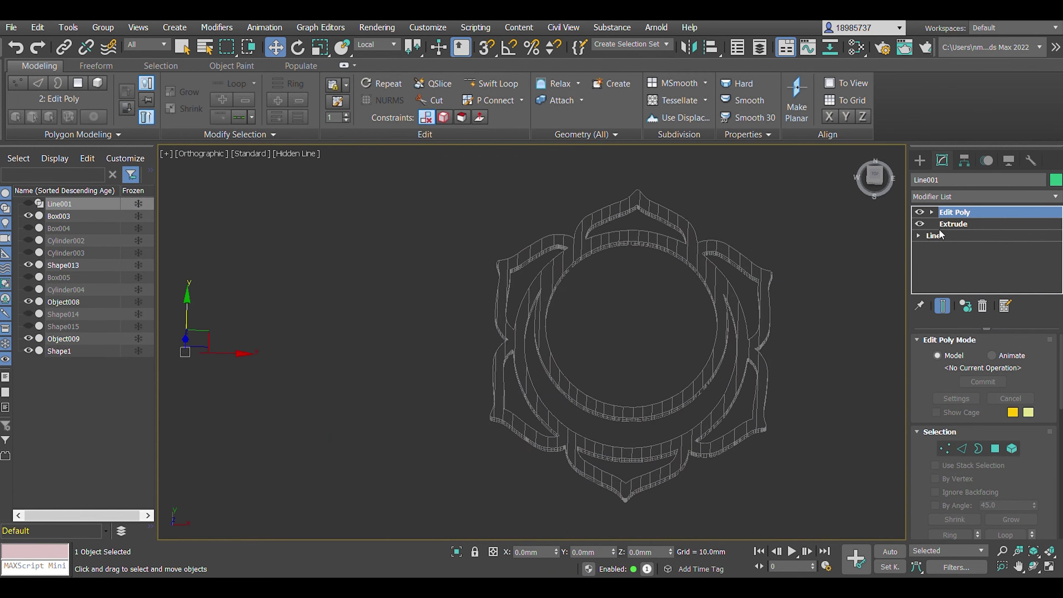
key("ctrl+z")
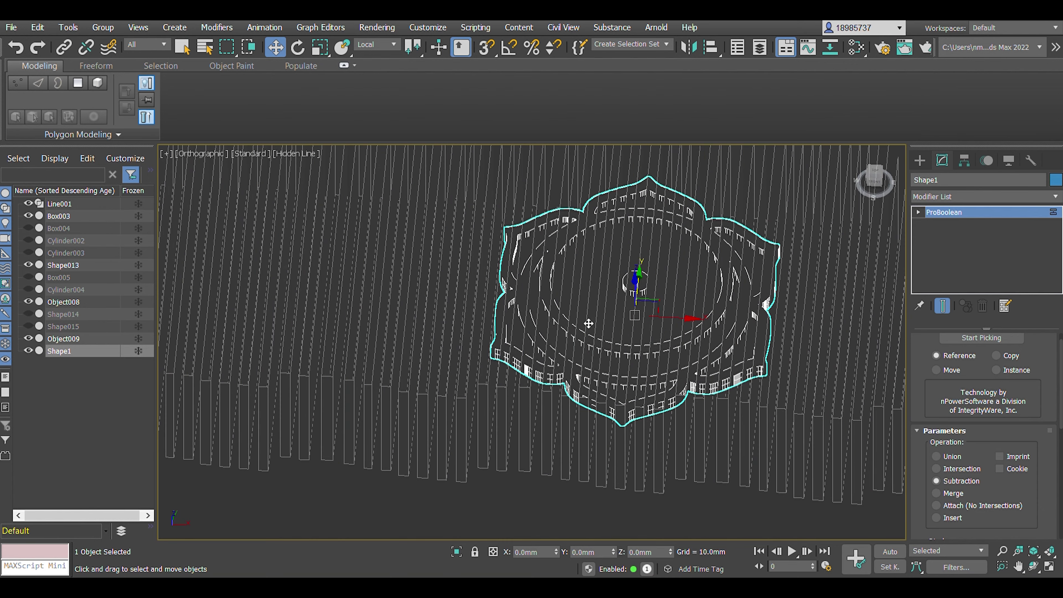
- Select the vertical line array Line001 and hide it
left_click(96, 84)
key("ctrl+z")
left_click(28, 204)
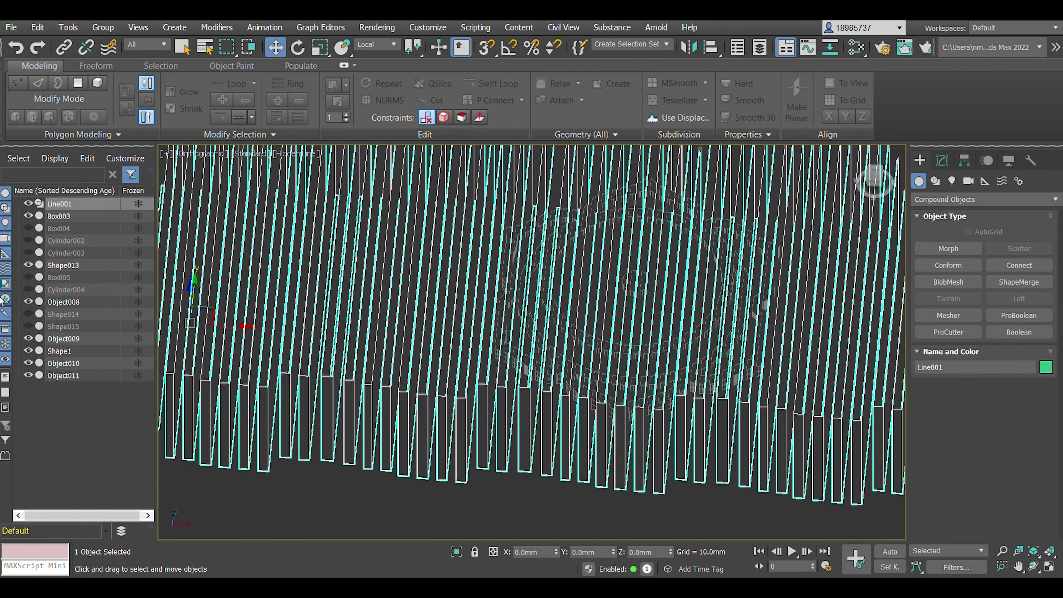
left_click(634, 260)
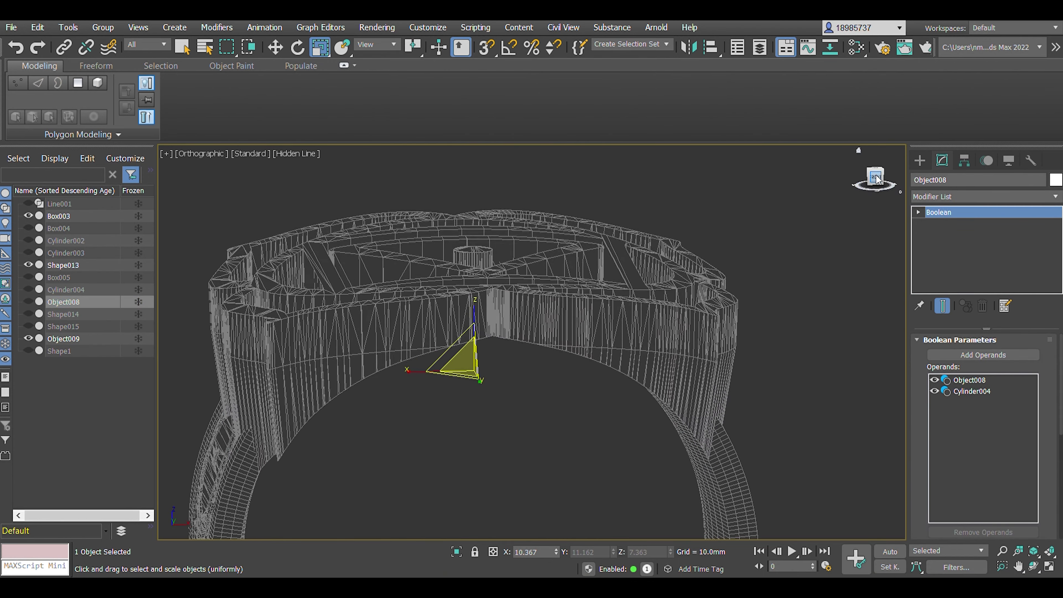
- In Front view, lasso-select Shape1's top band polygons and extrude them
left_click(876, 178)
left_click(28, 253)
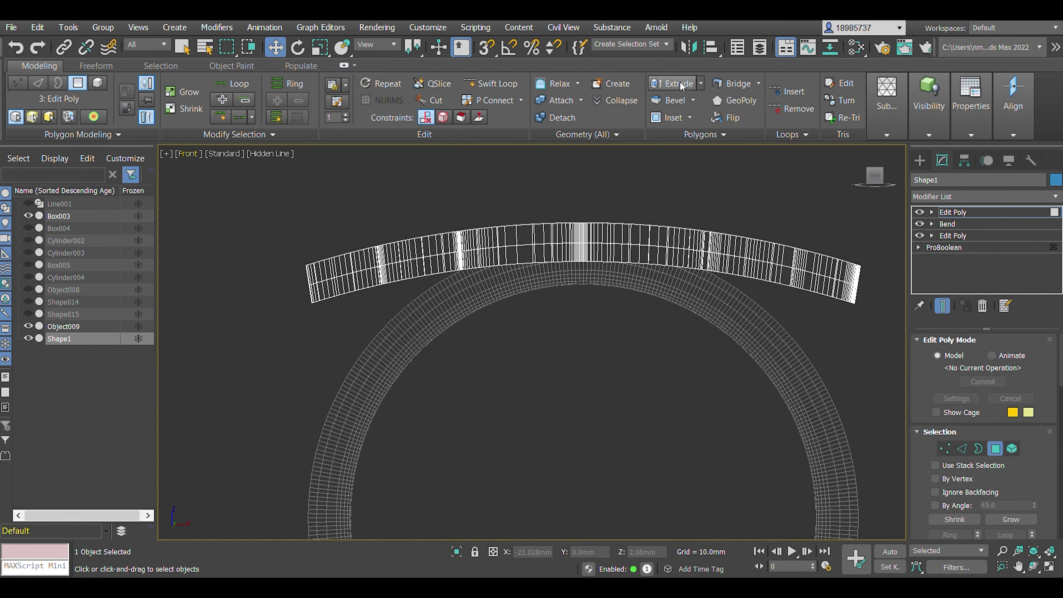
left_click_drag(647, 447, 312, 304)
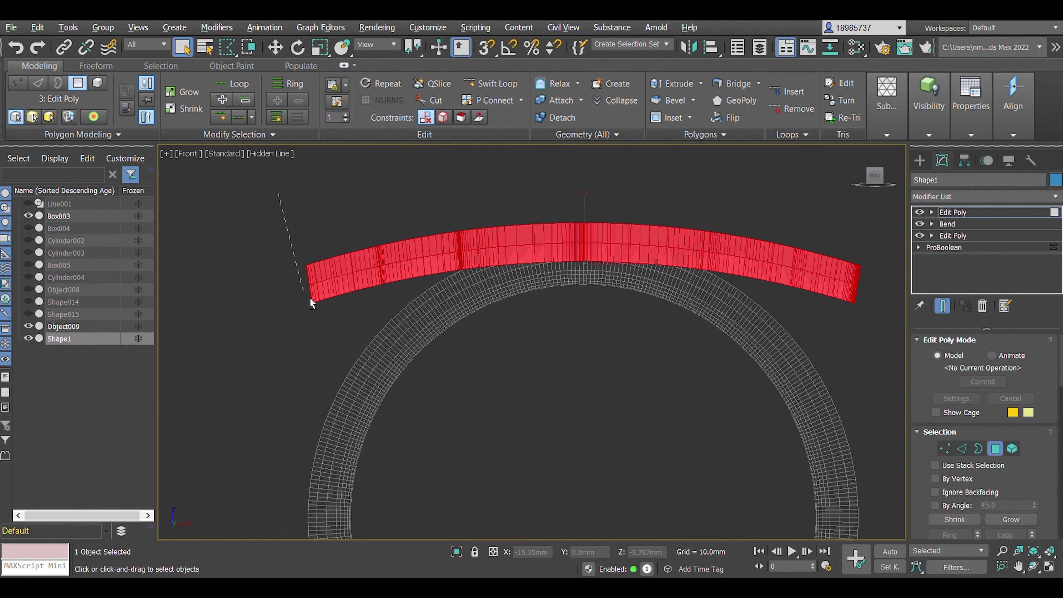
middle_click_drag(685, 194, 598, 323, "alt")
left_click_drag(598, 323, 548, 173)
left_click(28, 338)
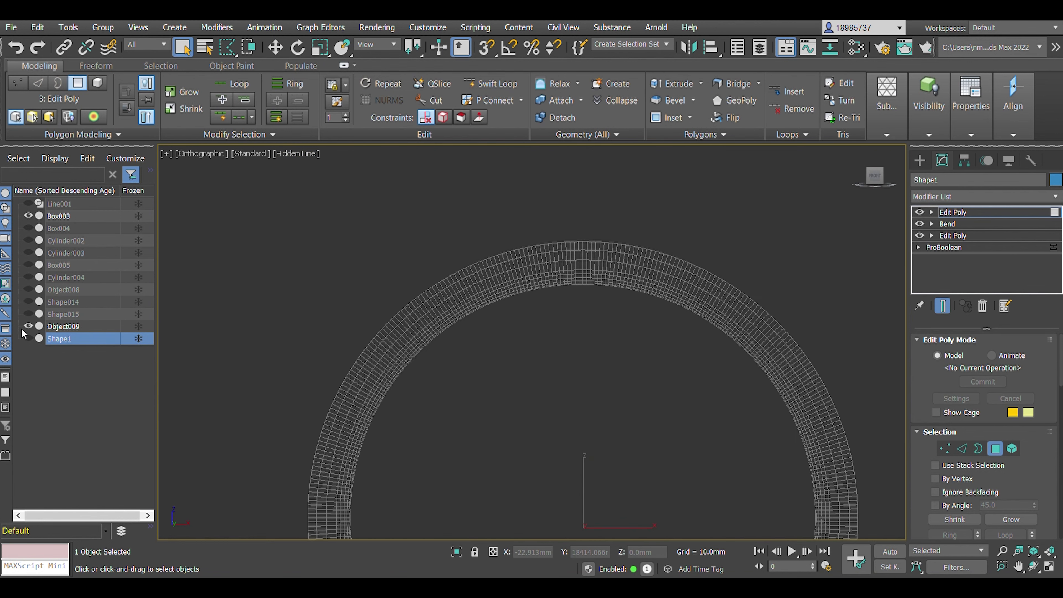
left_click(28, 338)
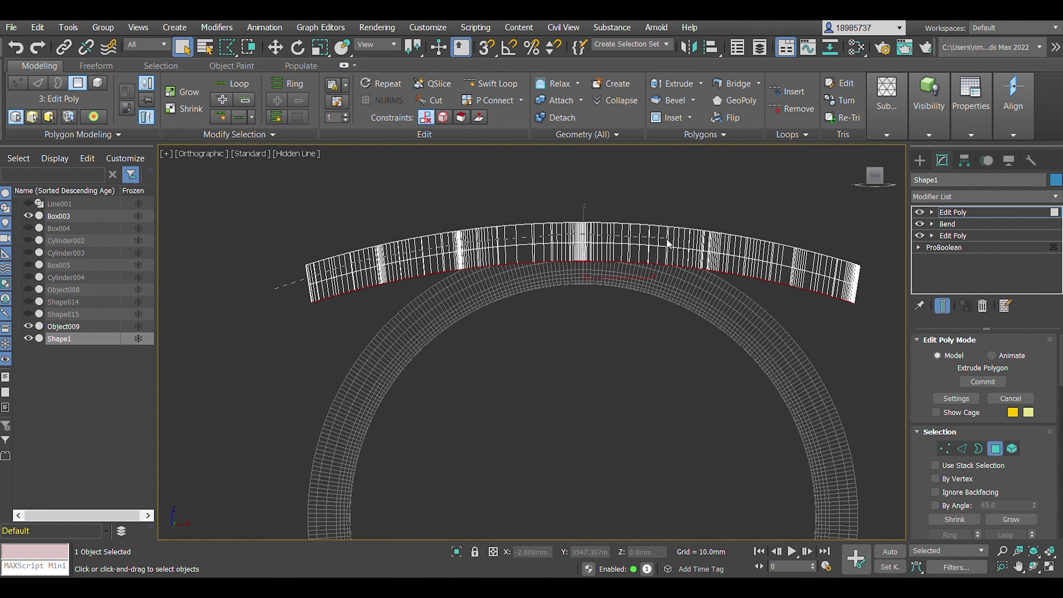
- Reselect the extruded top band polygons of Shape1
left_click_drag(875, 201, 284, 299)
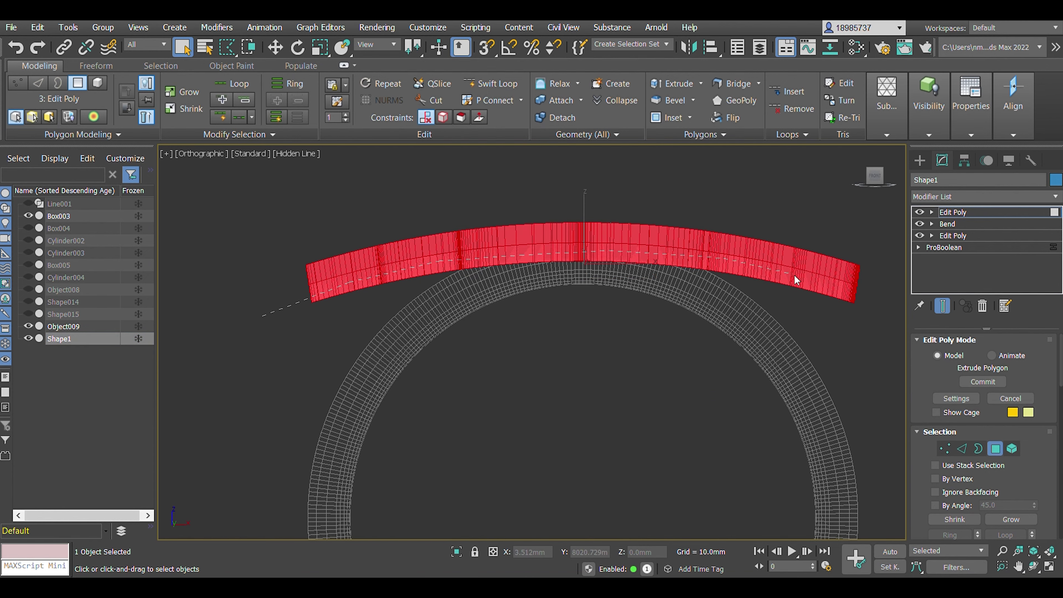
left_click(278, 313)
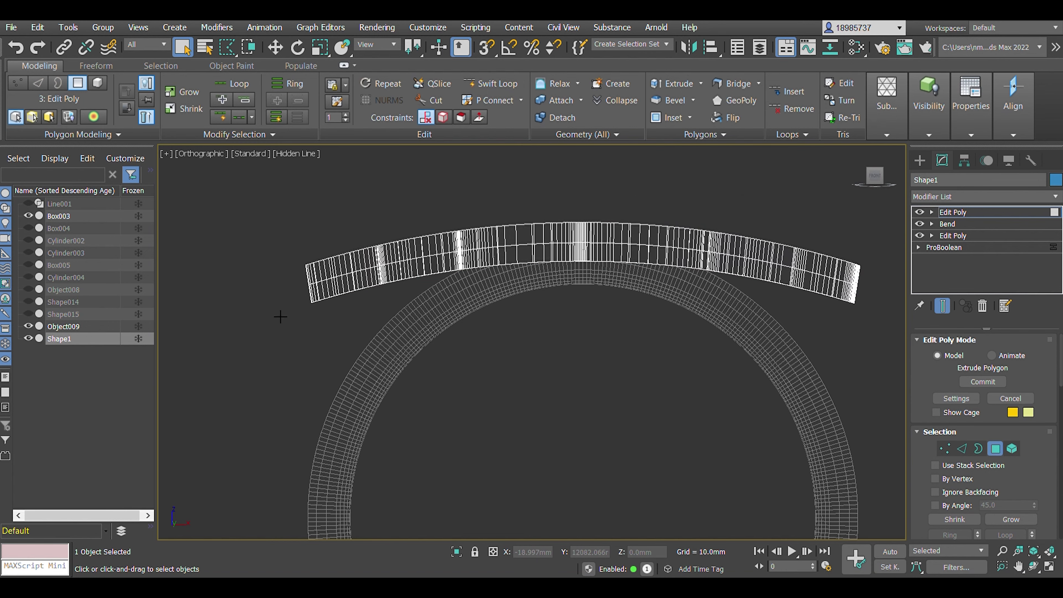
key("ctrl+z")
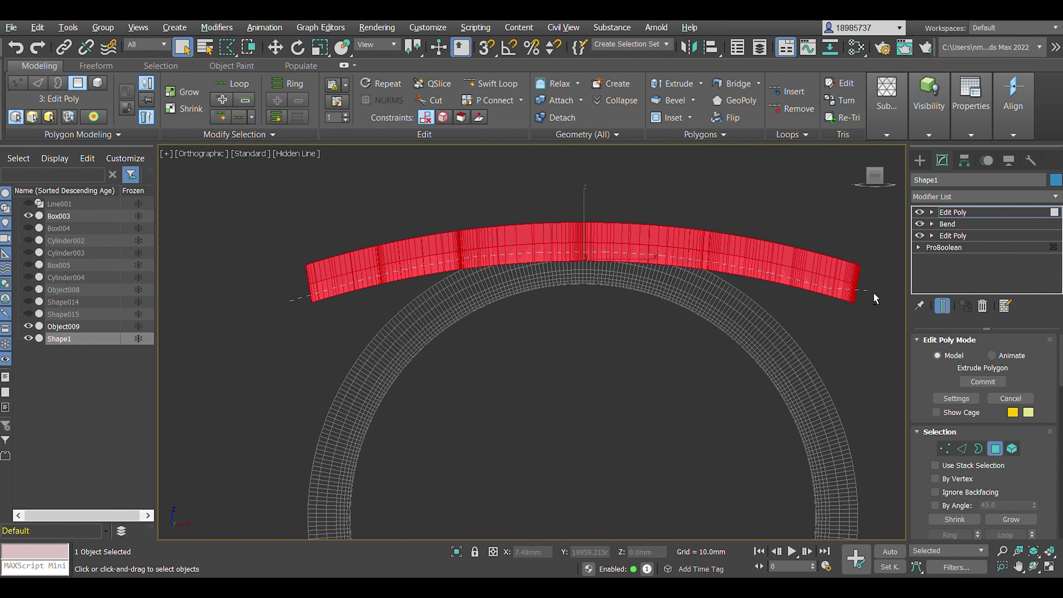
scroll(730, 259, "up", 3)
key("r")
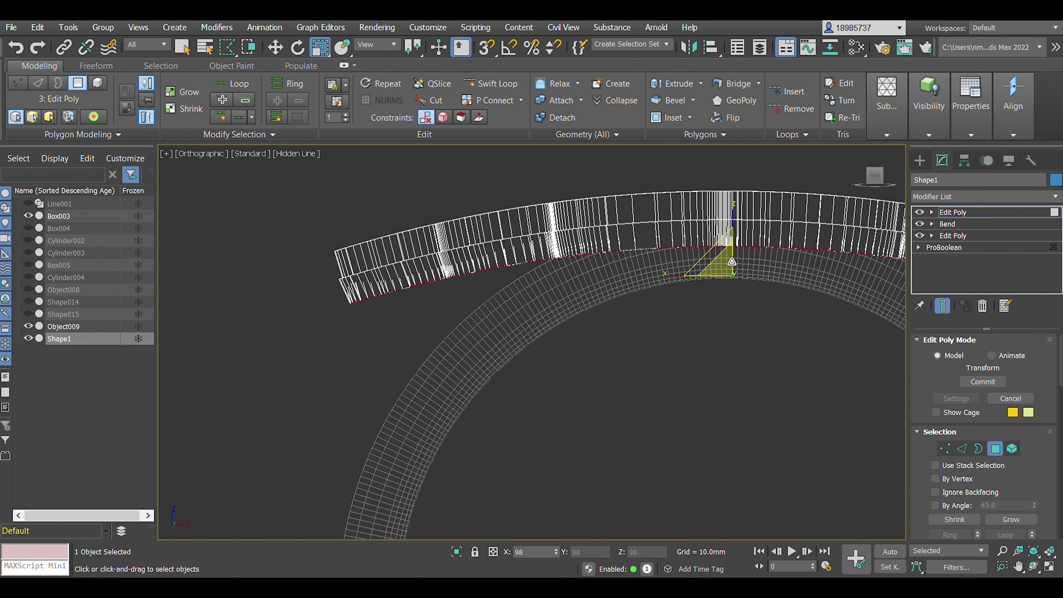
scroll(730, 259, "down", 3)
- Detach the band element as a separate object and reselect the arch band polygons
key("5")
left_click(549, 118)
key("4")
key("q")
left_click_drag(902, 264, 202, 301)
left_click(546, 339)
middle_click_drag(546, 340, 222, 315, "alt")
left_click_drag(758, 265, 176, 311)
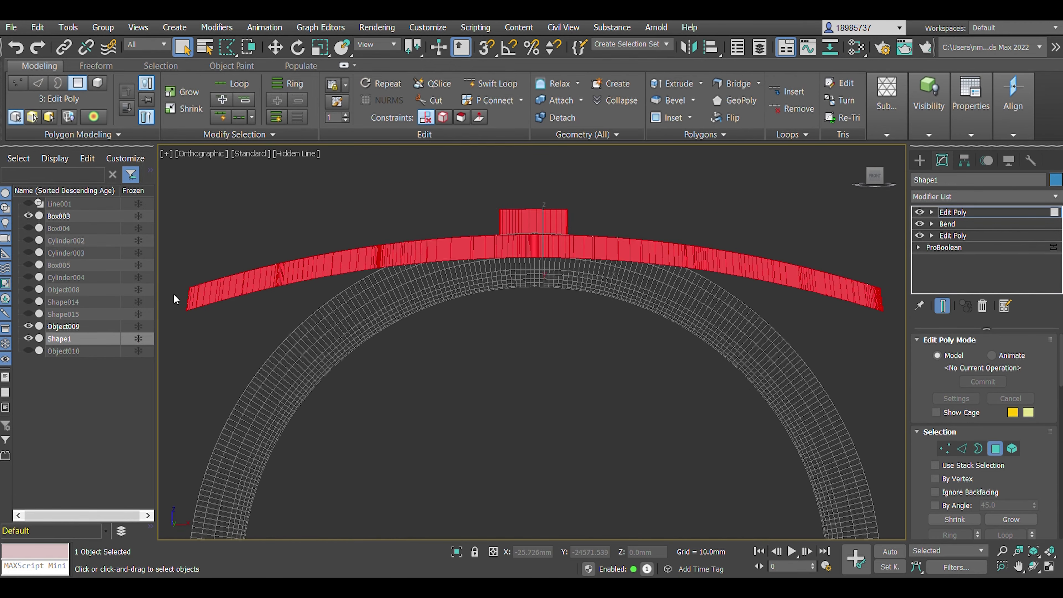
mouse_move(897, 308)
middle_mouse_down("alt")
mouse_move(498, 325)
mouse_move(768, 417)
middle_mouse_up("alt")
- Unhide Object010, then re-enter polygon editing and select all the band's polygons for Extrude Polygon
left_click(27, 350)
key("r")
key("f")
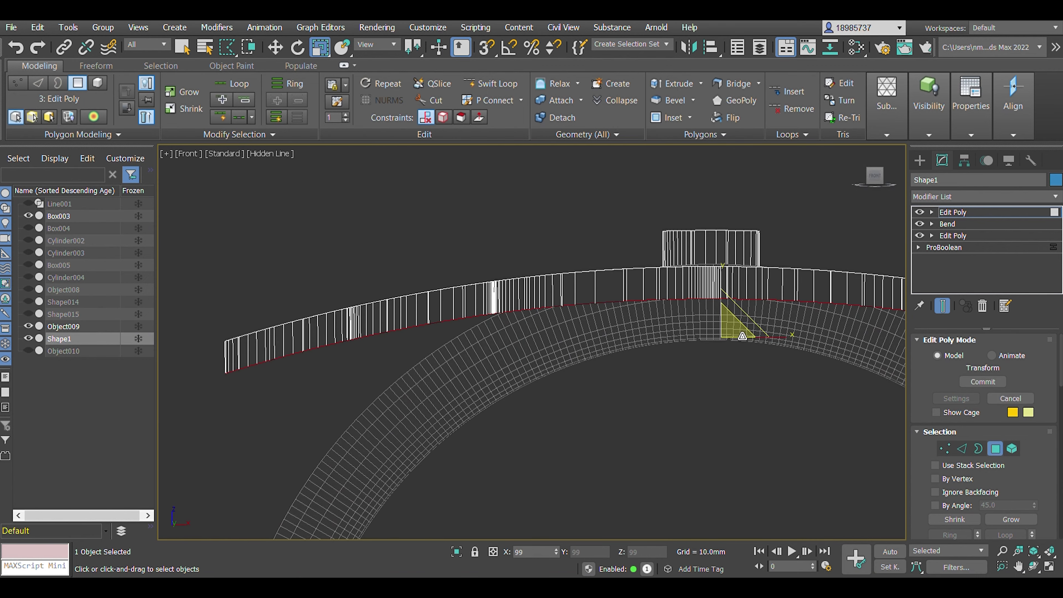
left_click(919, 160)
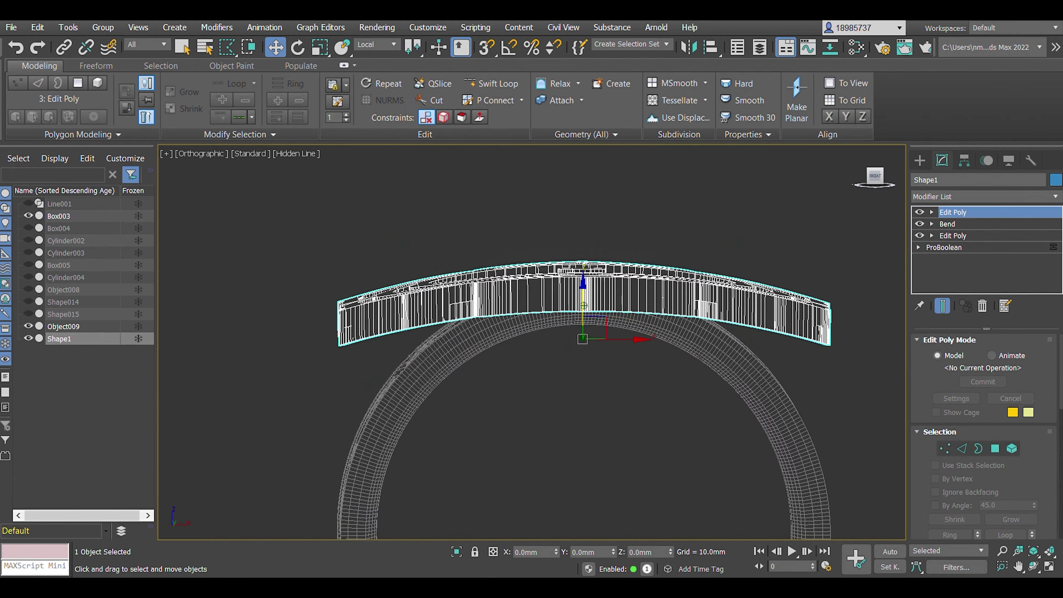
left_click(80, 89)
key("q")
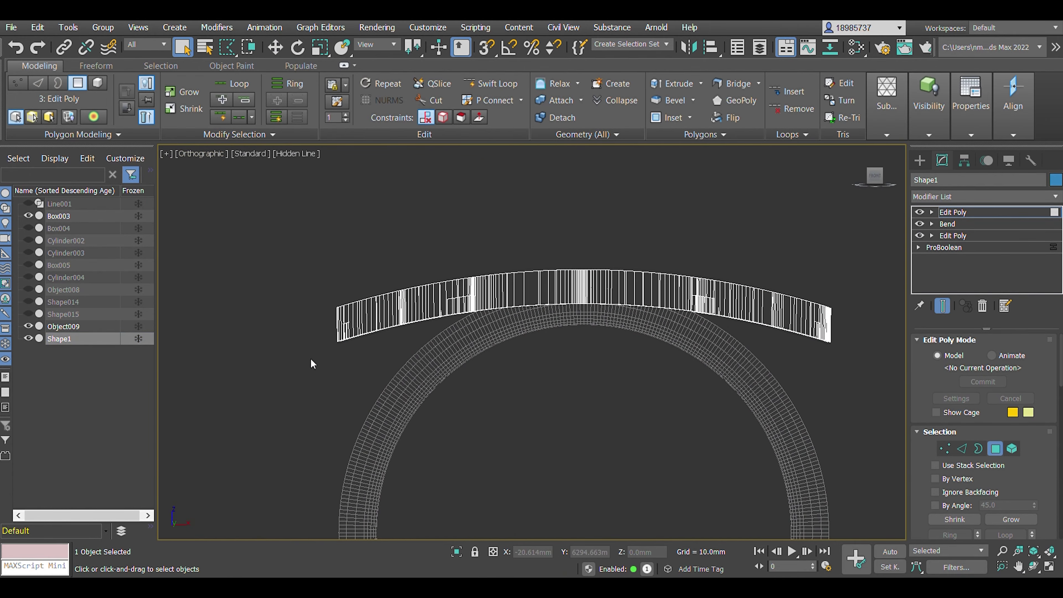
scroll(687, 366, "up", 2)
left_click_drag(169, 346, 181, 335)
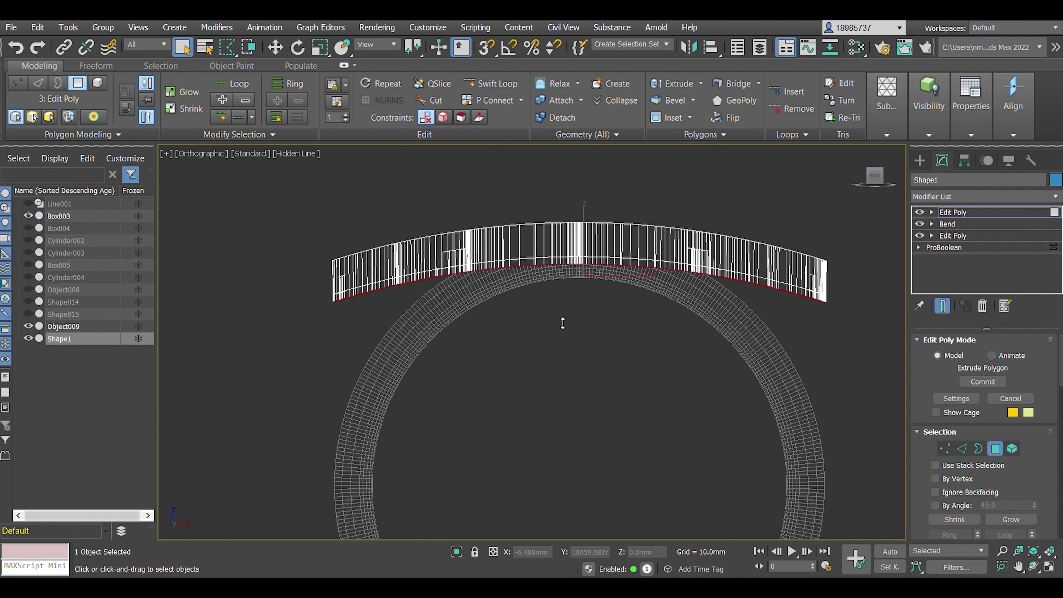
- Unhide Object008 and, in Left view, scale the band walls on XY to taper inward at the bottom
left_click(28, 290)
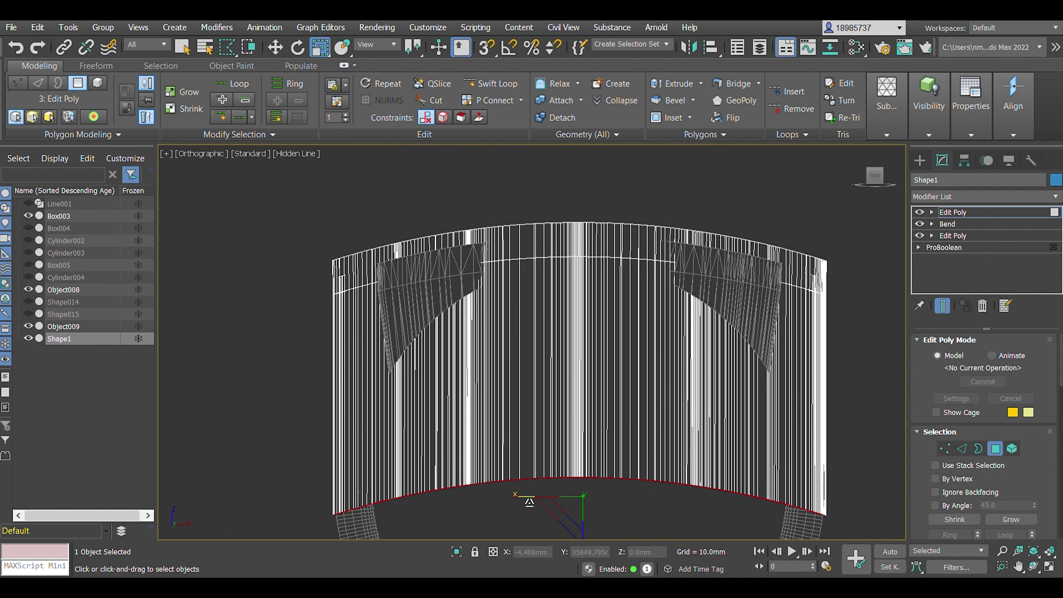
left_click(320, 47)
left_click(920, 160)
middle_click_drag(604, 479, 603, 479, "alt")
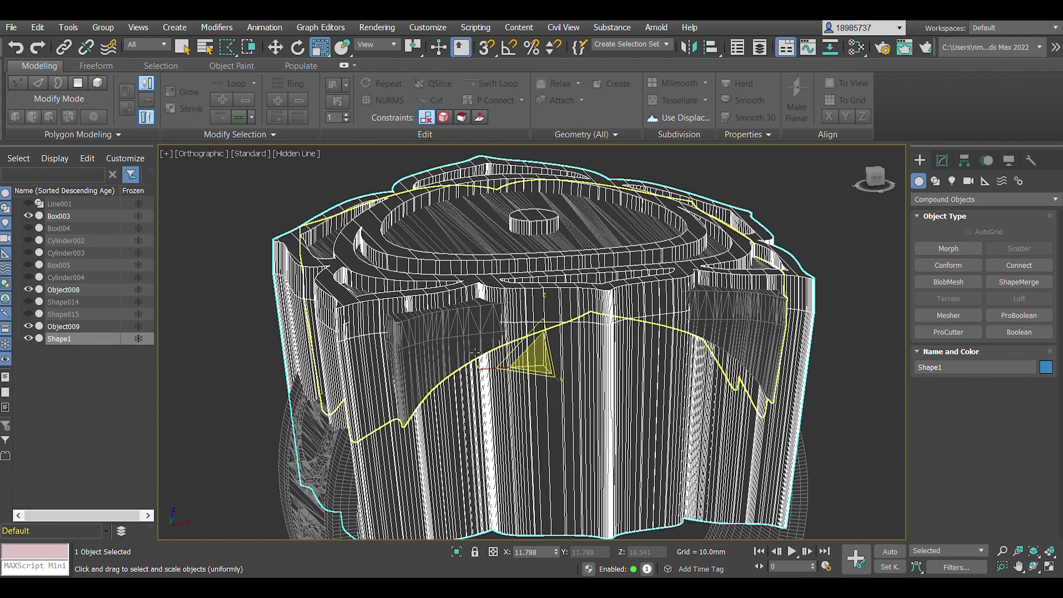
key("l")
left_click_drag(604, 479, 604, 503)
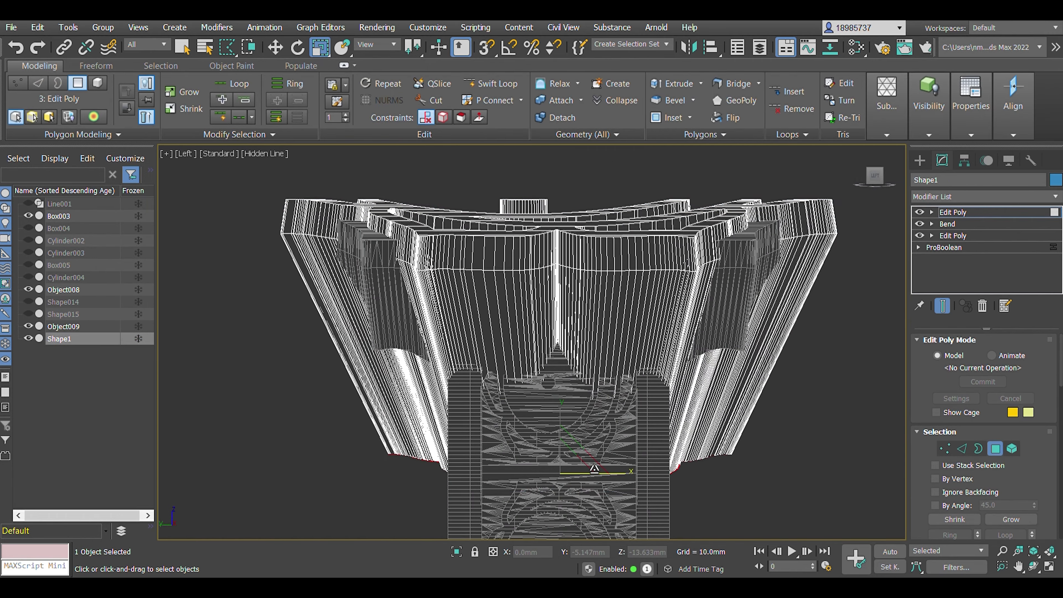
left_click(27, 339)
middle_click_drag(587, 377, 639, 368, "alt")
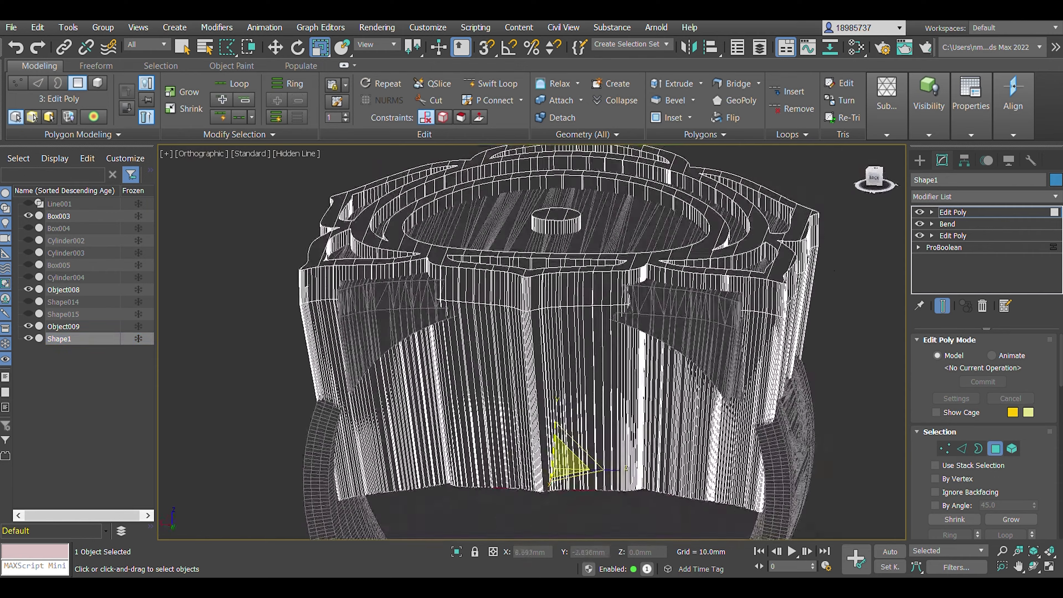
key("f")
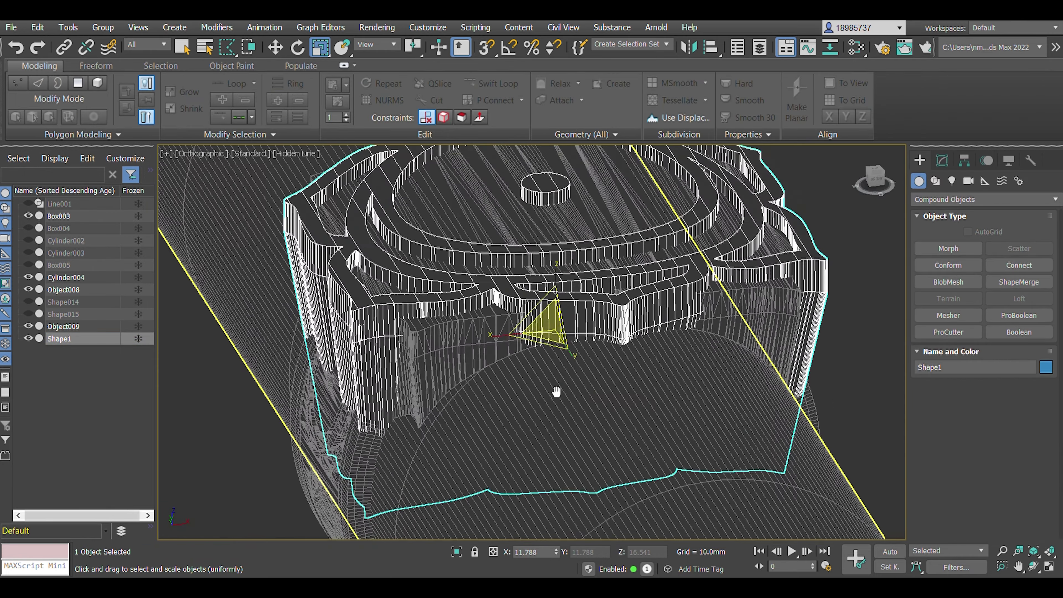
left_click(100, 84)
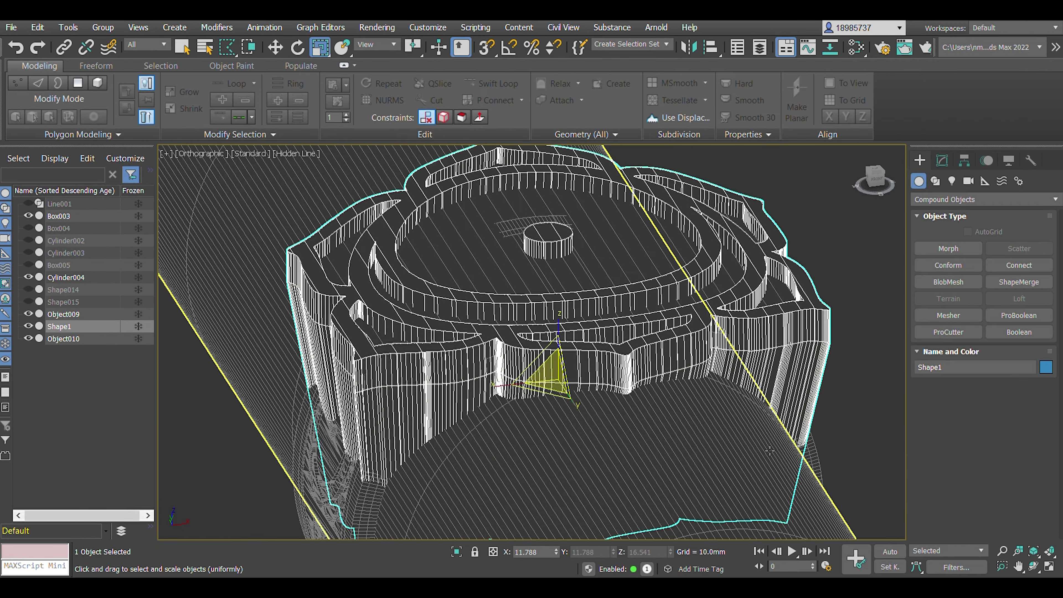